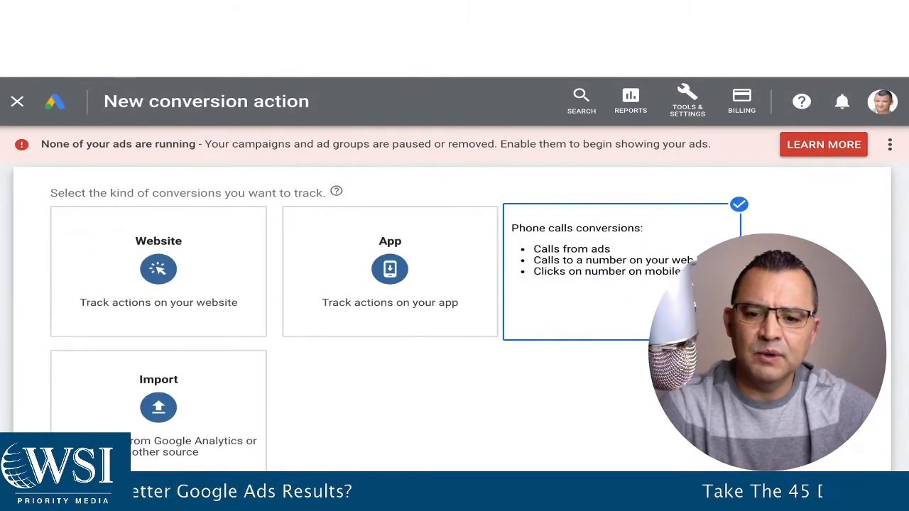
Choose calls to a phone number on your website as the tracked call source and continue
scroll(569, 299, "down", 3)
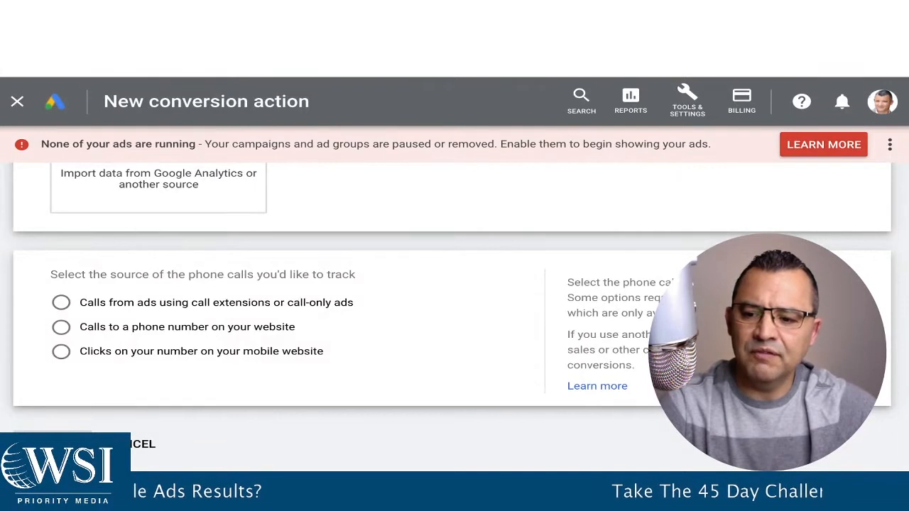
left_click(61, 327)
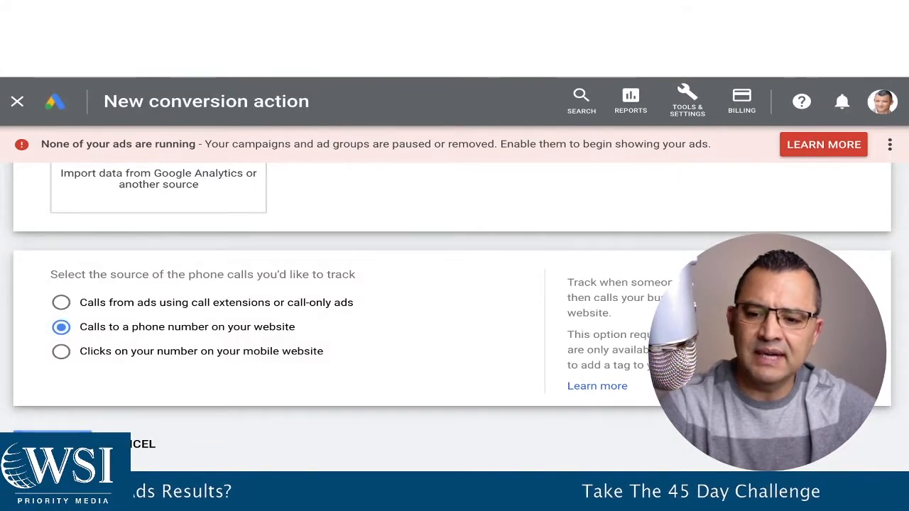
left_click(53, 444)
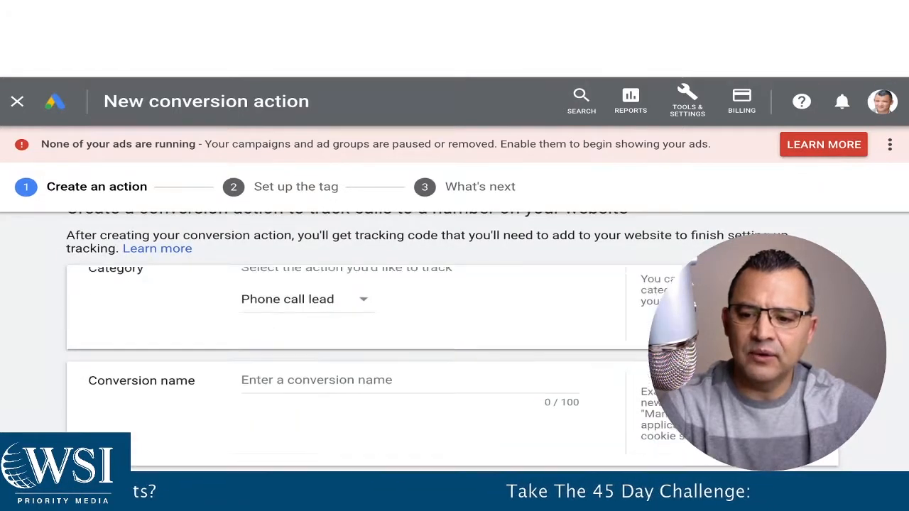
Set the conversion category to Phone call lead and name the conversion "Campaing Lead"
left_click(302, 315)
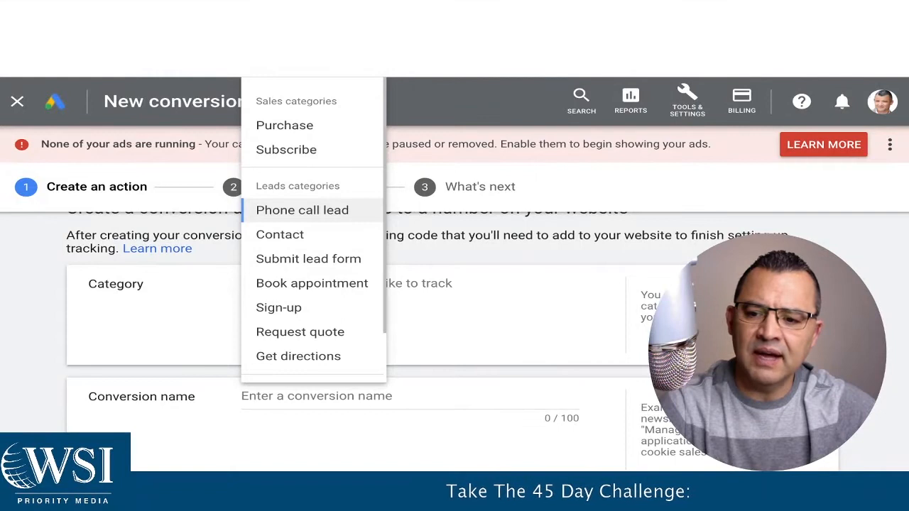
left_click(302, 210)
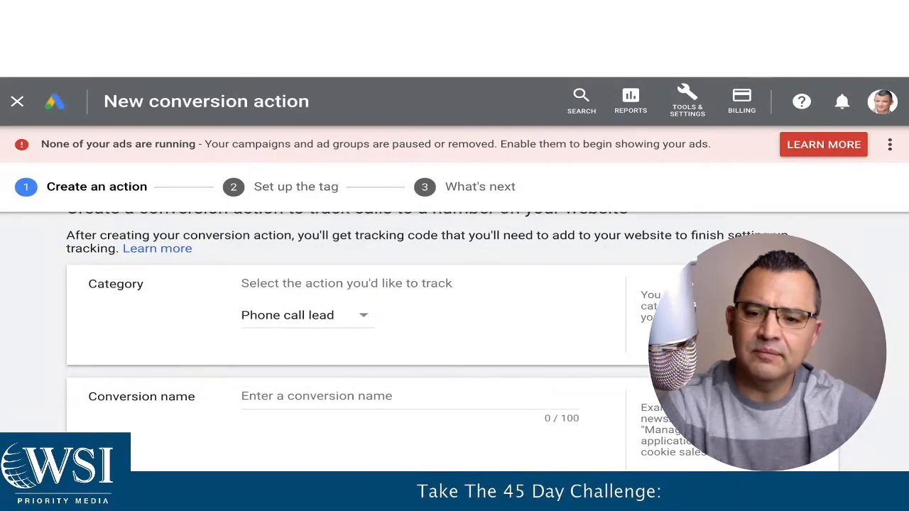
scroll(455, 341, "down", 1)
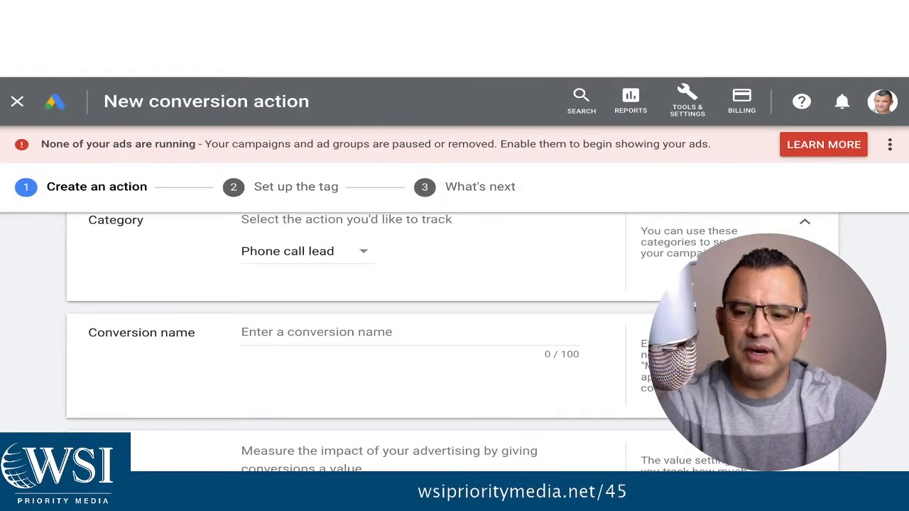
left_click(317, 333)
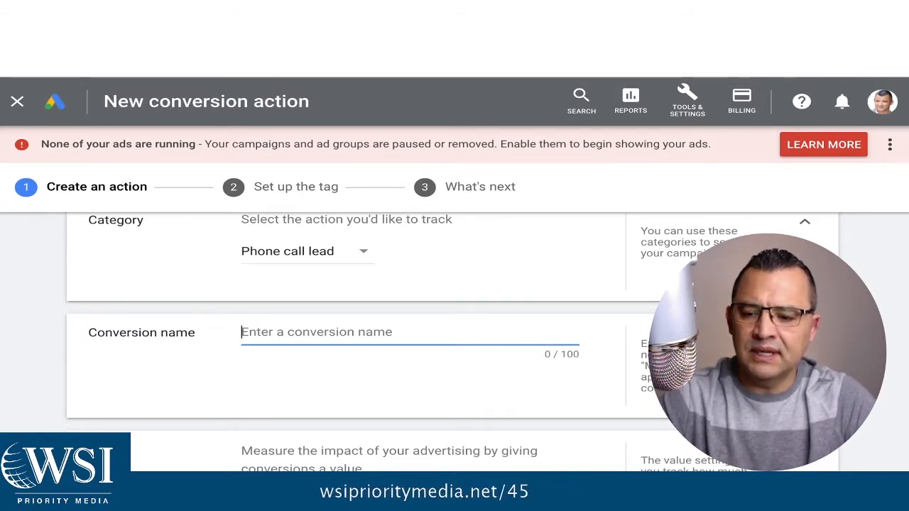
type("Campai")
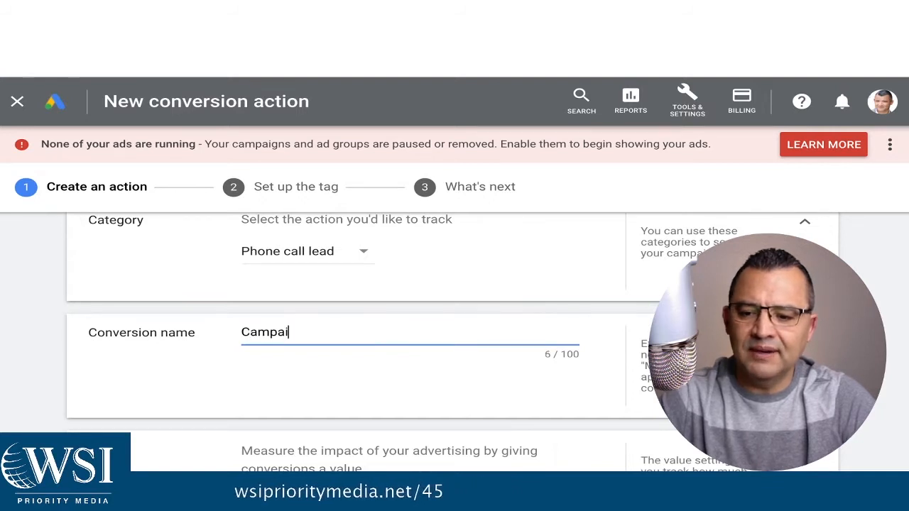
type("ng Lead")
key("BackSpace")
type("d")
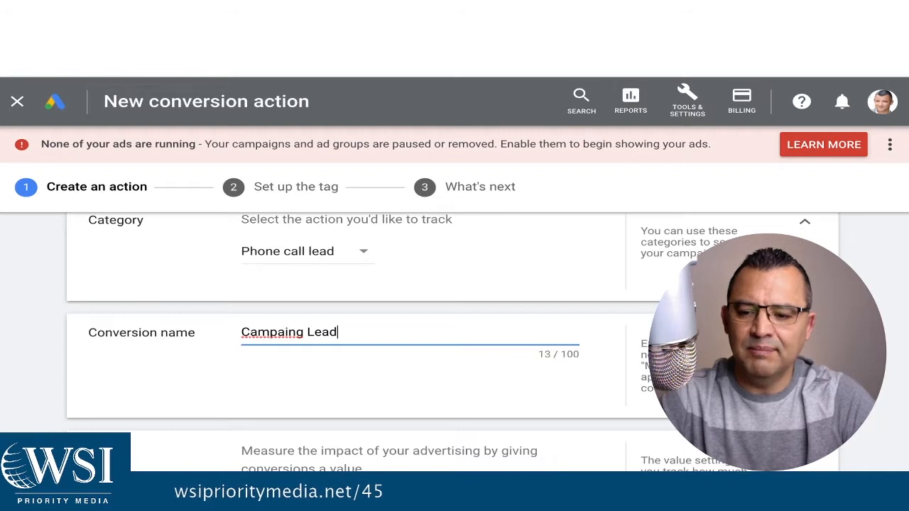
Set the conversion value option to not use a value for this conversion action
scroll(438, 355, "down", 3)
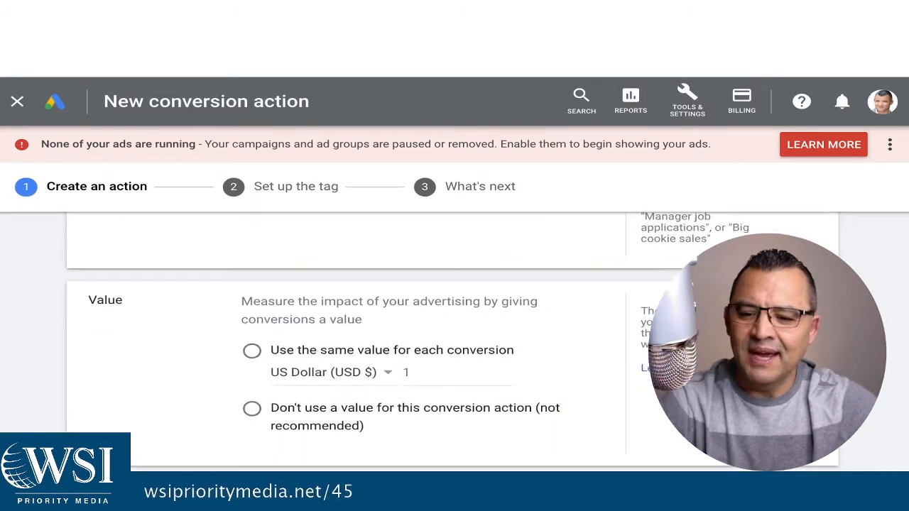
scroll(455, 333, "down", 1)
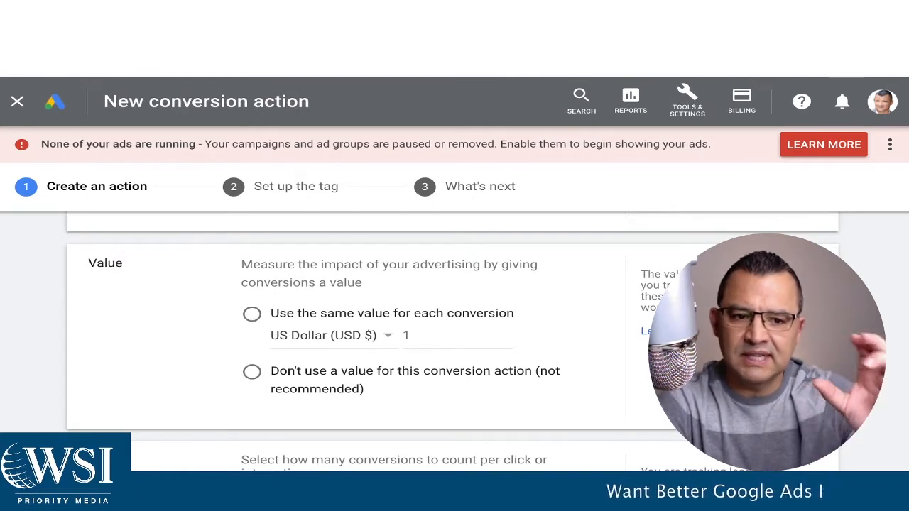
scroll(454, 341, "down", 1)
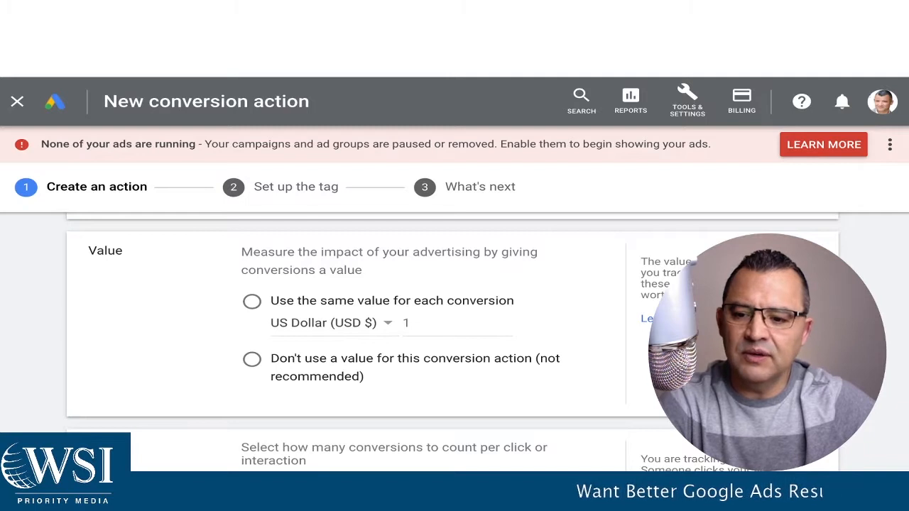
left_click(252, 359)
scroll(455, 341, "down", 3)
scroll(455, 341, "up", 3)
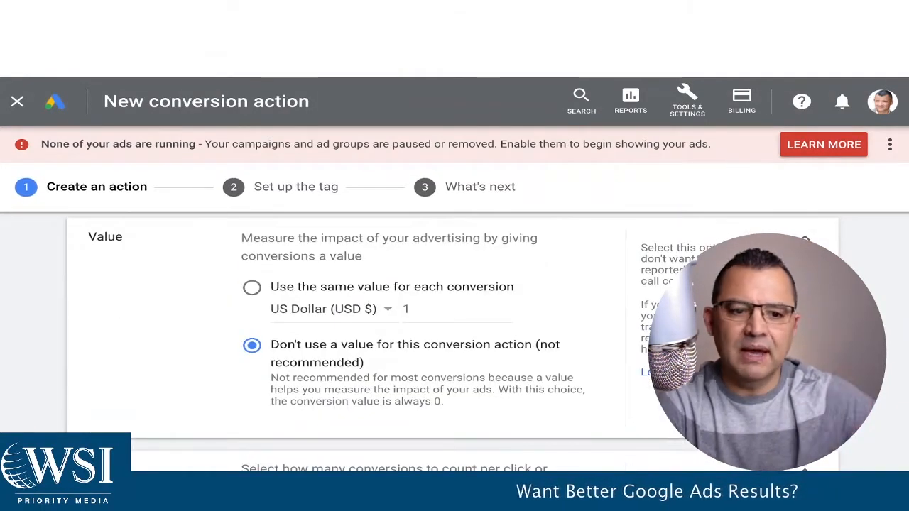
Switch the conversion count to Every and back to One
scroll(454, 341, "down", 1)
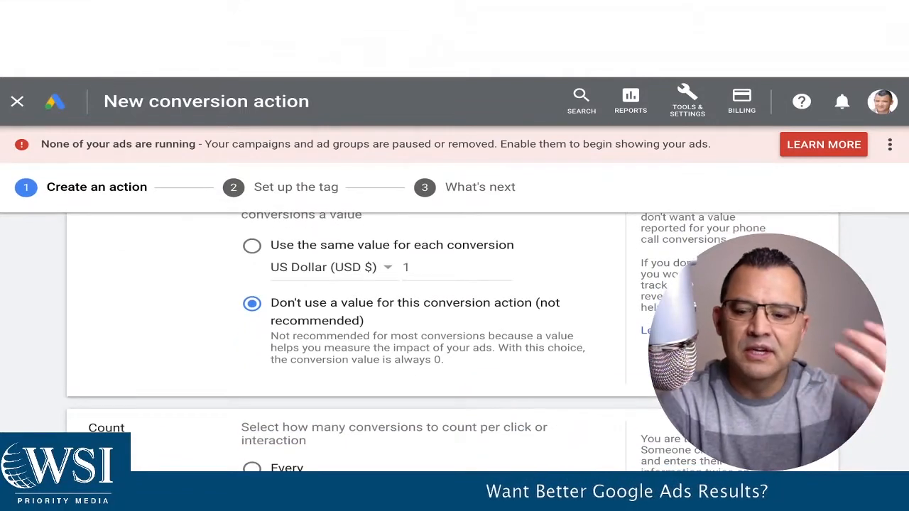
scroll(454, 341, "down", 3)
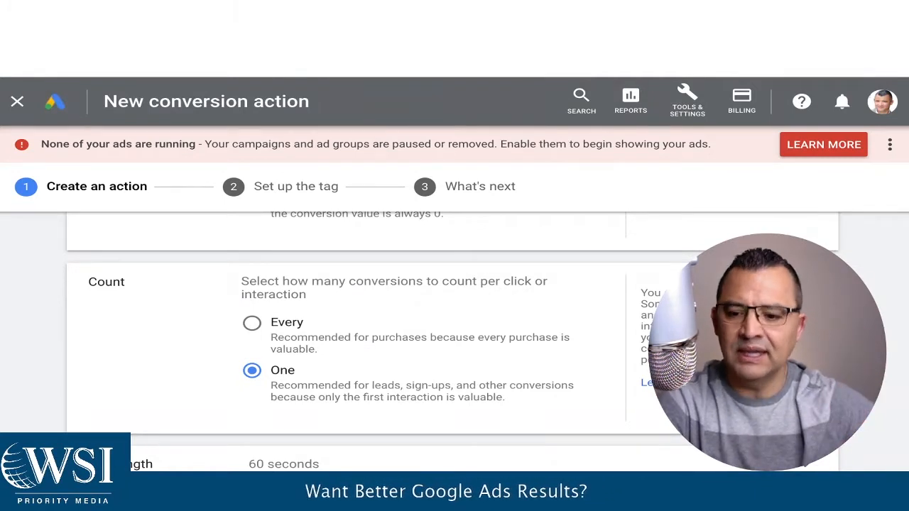
scroll(455, 341, "down", 1)
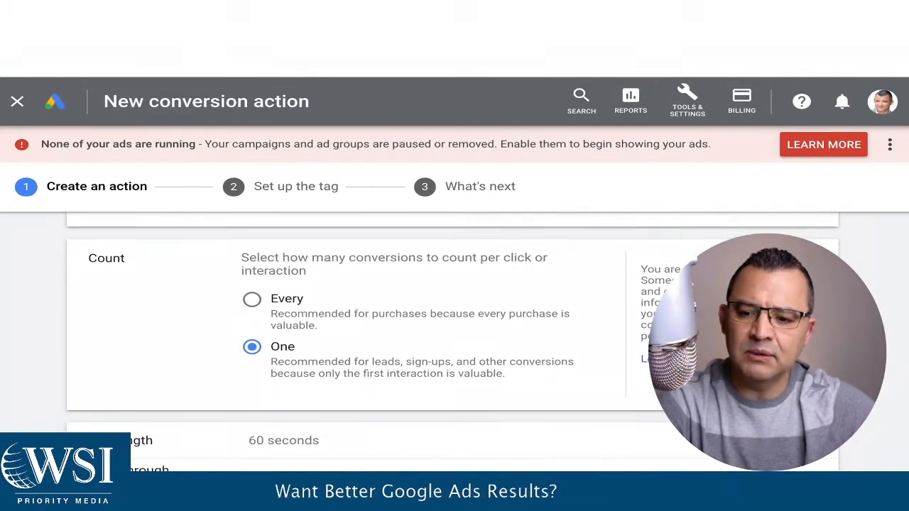
left_click(252, 300)
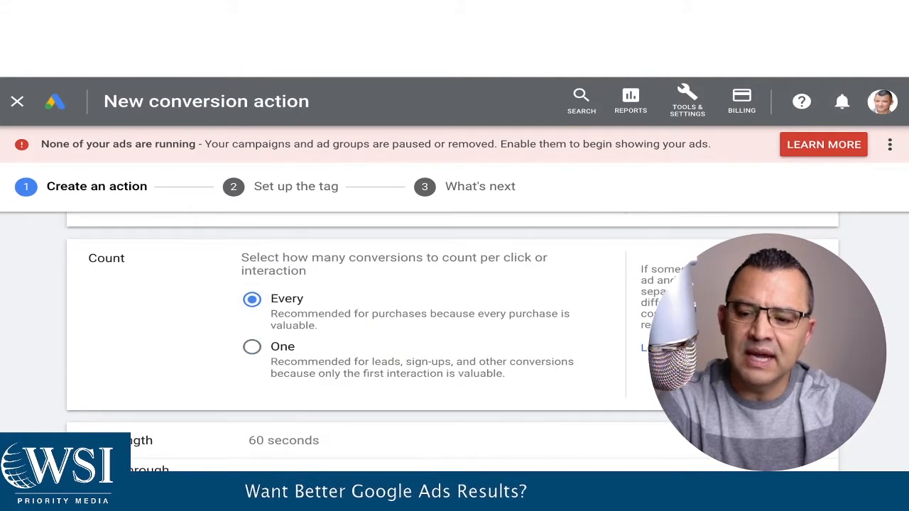
left_click(252, 347)
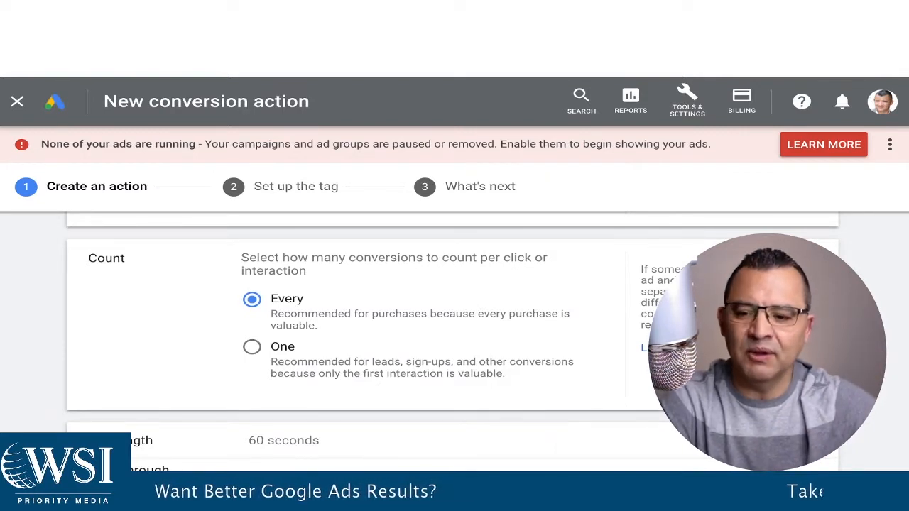
left_click(252, 347)
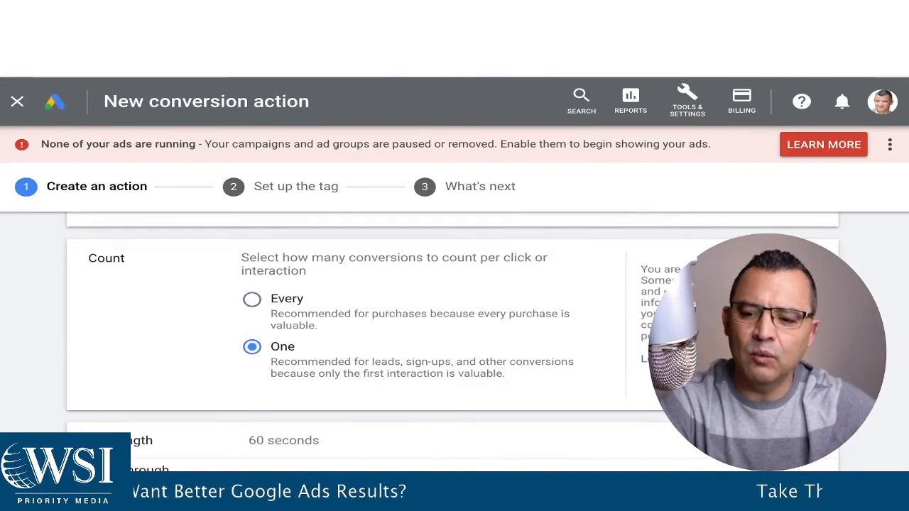
Review the minimum call length setting for counting a call as a conversion and collapse it
scroll(455, 341, "down", 3)
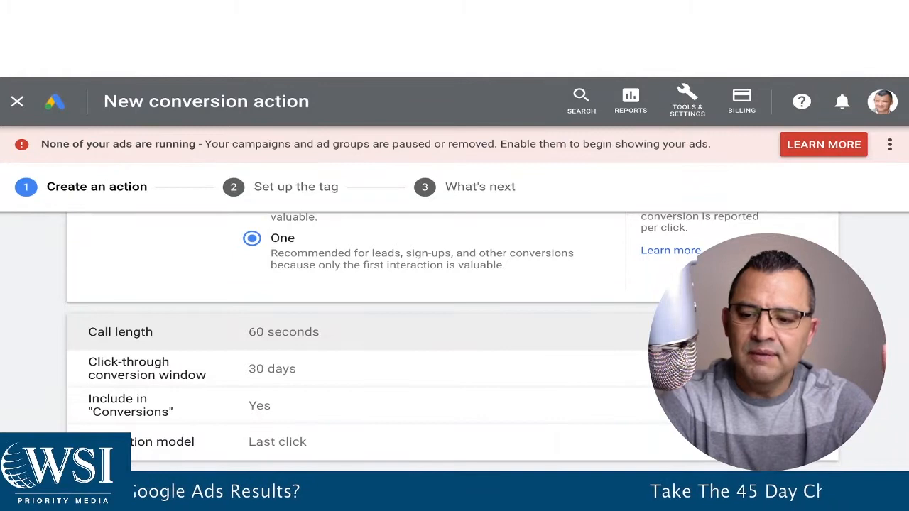
left_click(284, 332)
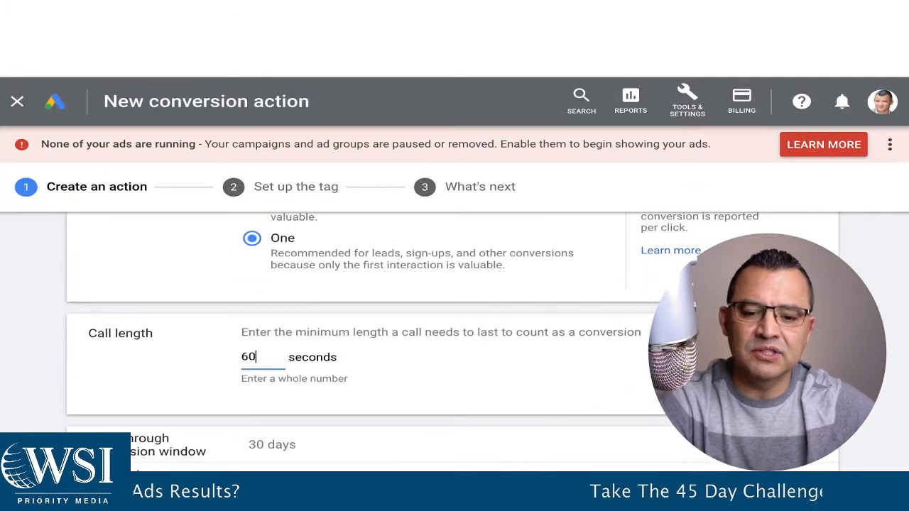
left_click(817, 332)
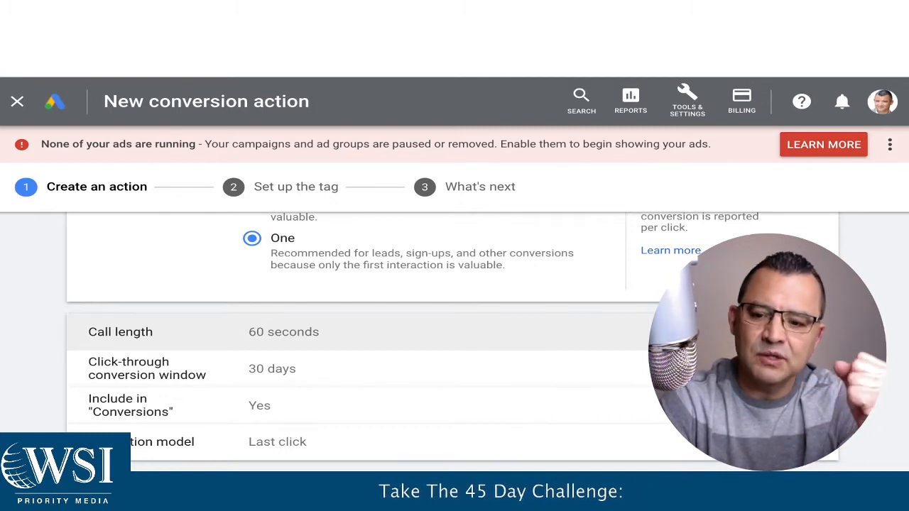
left_click(284, 332)
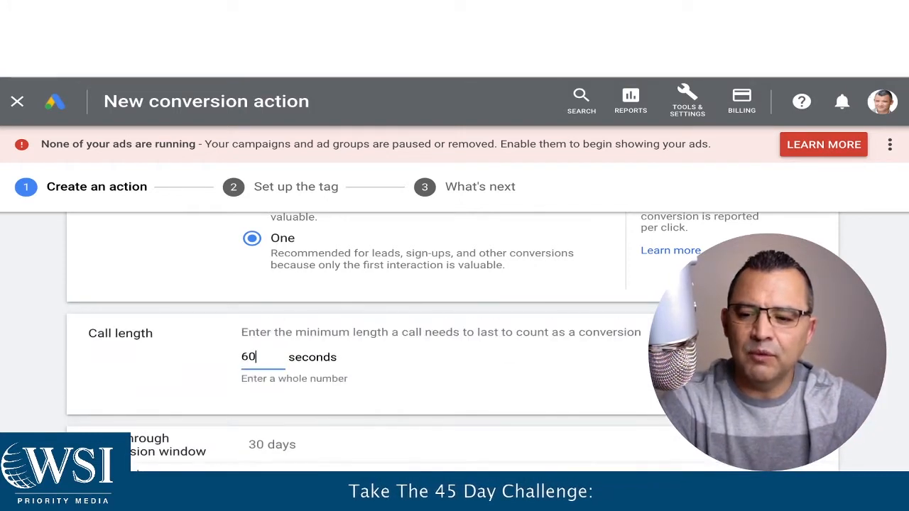
left_click(817, 333)
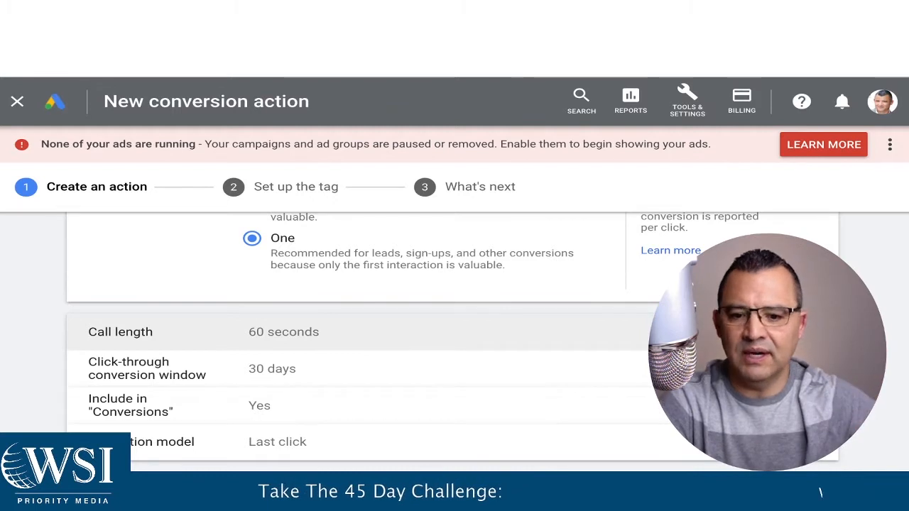
Set the attribution model to Time decay and create the conversion action
scroll(454, 341, "down", 1)
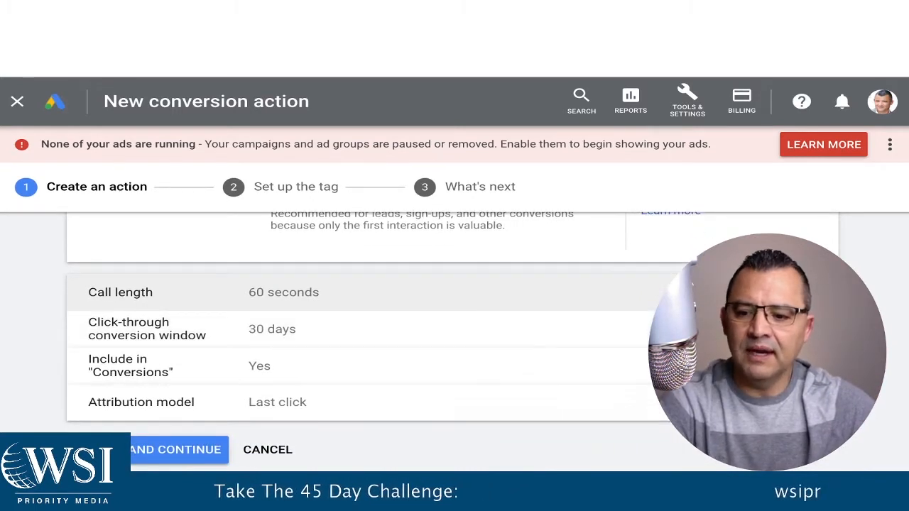
left_click(278, 402)
scroll(278, 403, "down", 2)
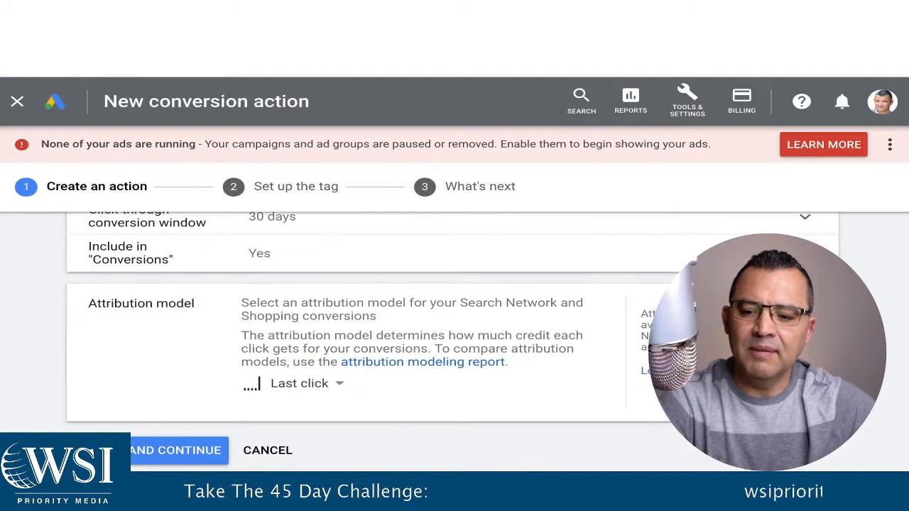
left_click(306, 383)
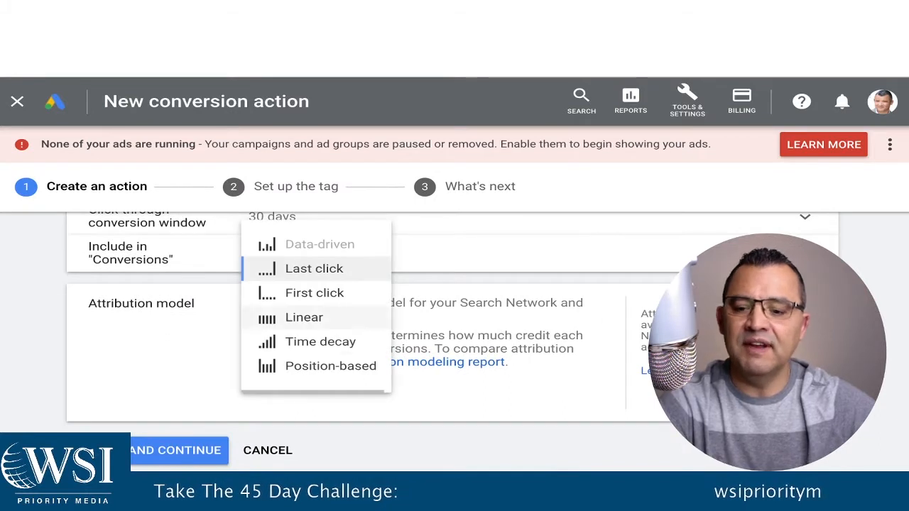
mouse_move(304, 317)
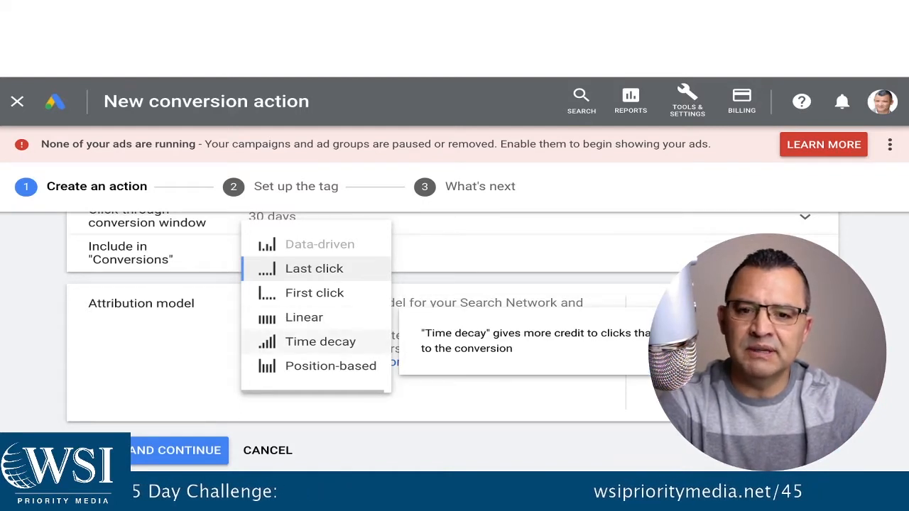
left_click(321, 342)
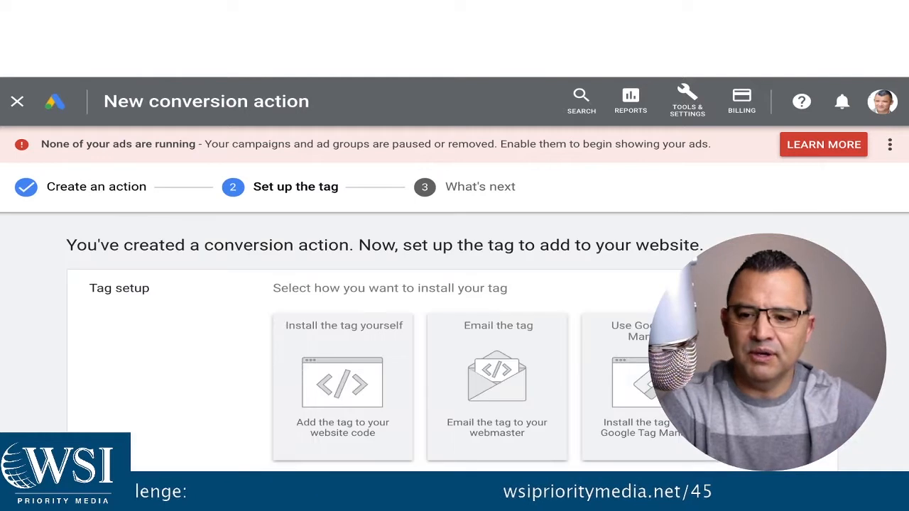
Choose Google Tag Manager as the tag installation method, view its instructions and finish the conversion setup
scroll(420, 341, "down", 1)
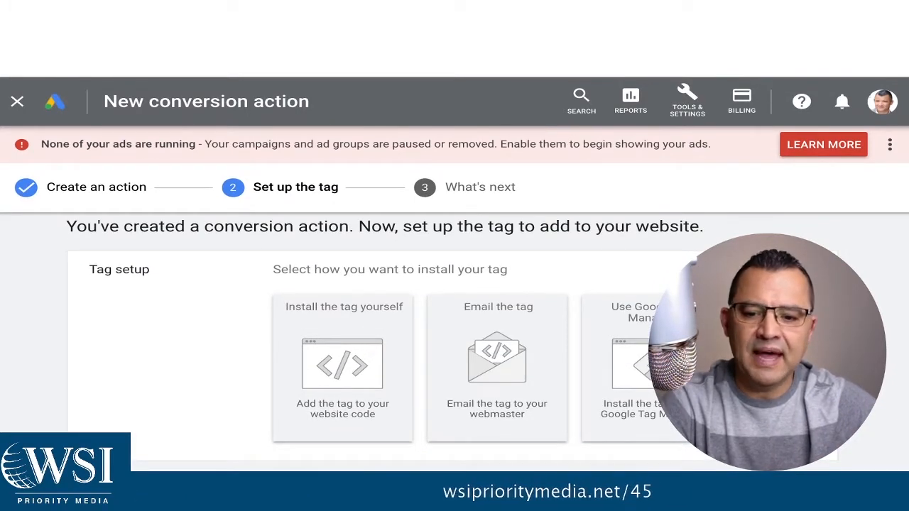
left_click(657, 368)
scroll(454, 320, "down", 2)
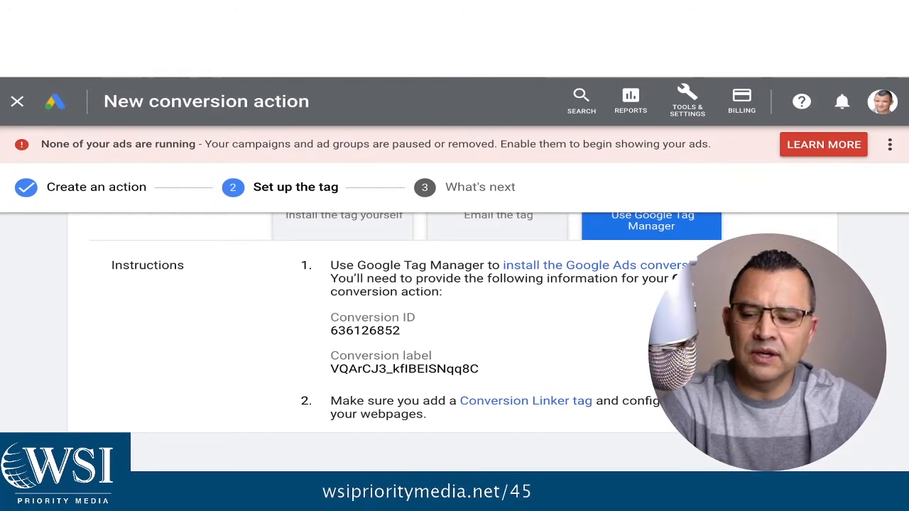
key("Right")
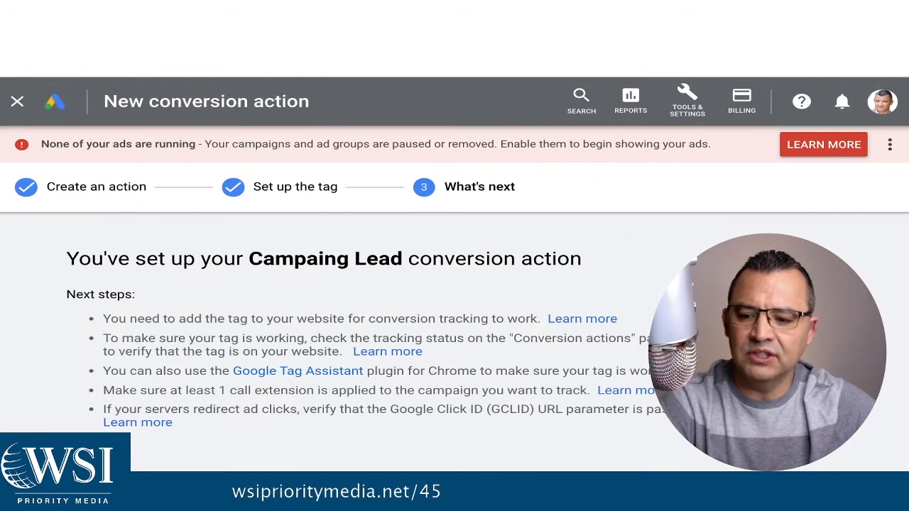
left_click(88, 458)
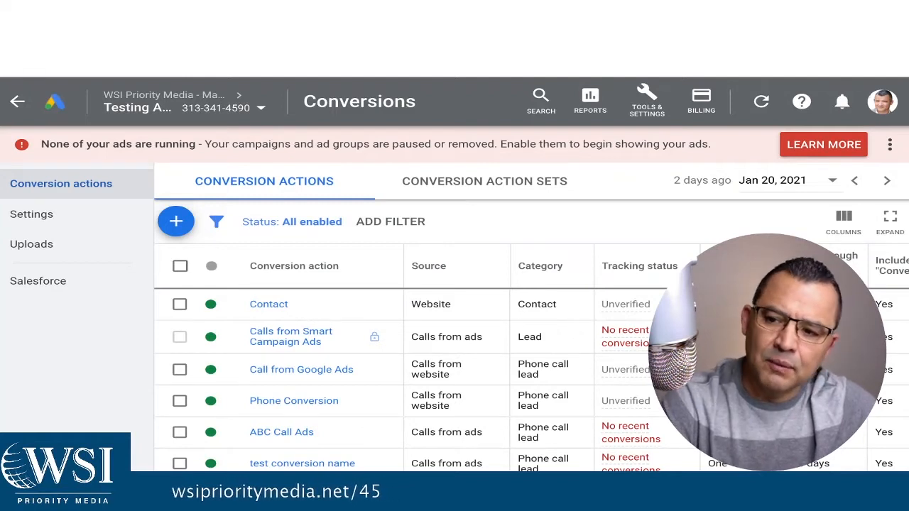
left_click(55, 102)
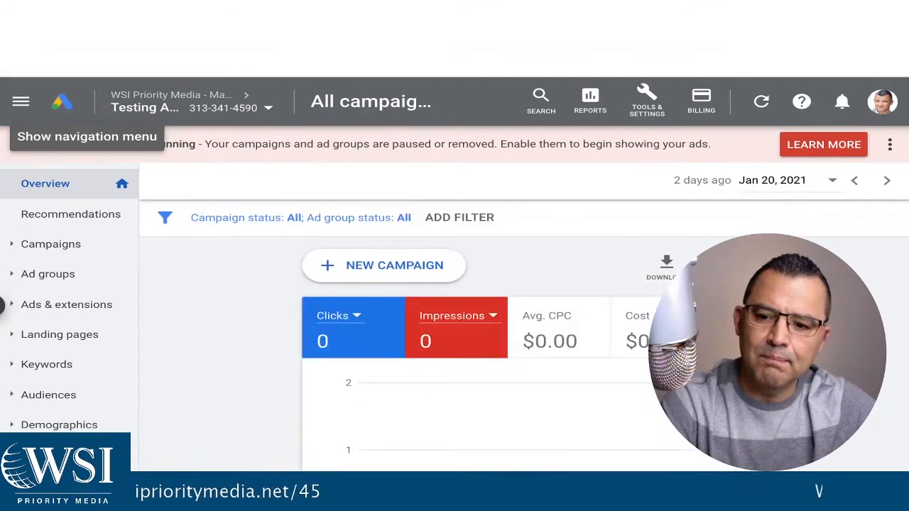
key("alt+Left")
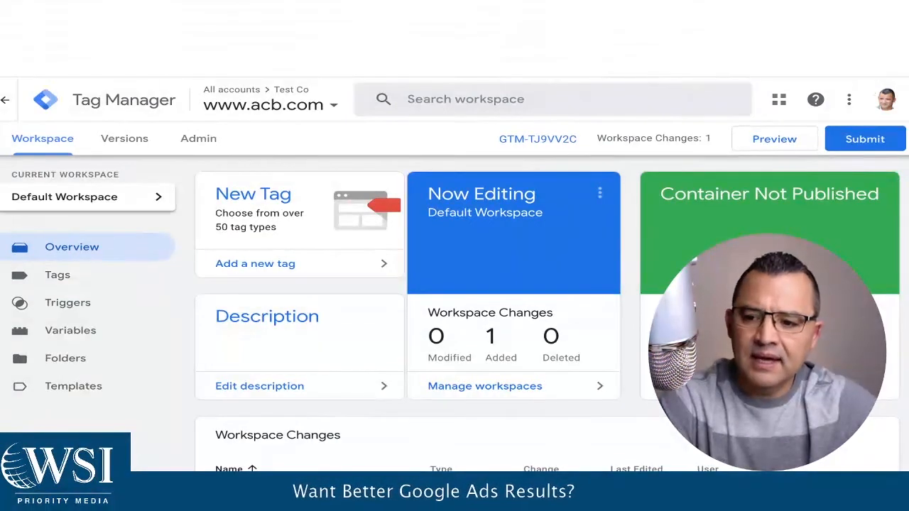
Create a new tag in the workspace with the tag type Google Ads Calls from Website Conversion
left_click(58, 275)
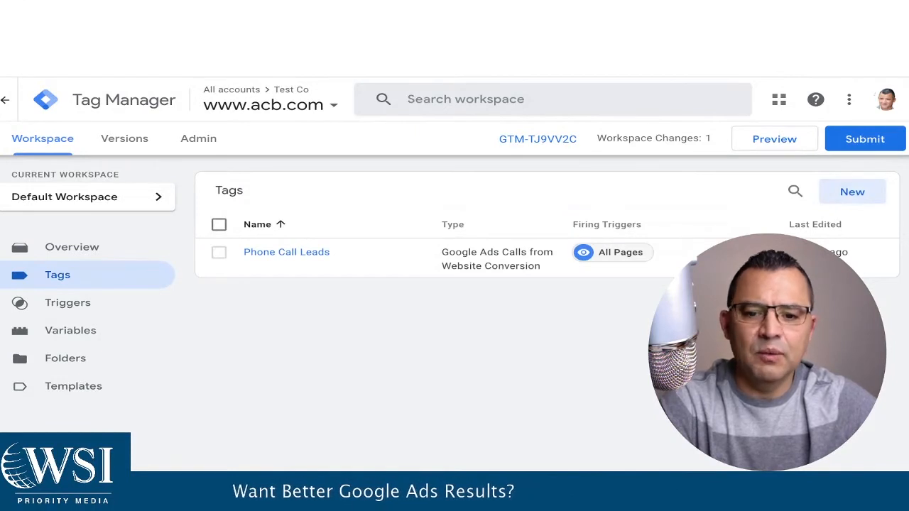
left_click(852, 192)
left_click(527, 233)
scroll(533, 234, "down", 7)
scroll(532, 234, "down", 7)
scroll(532, 277, "down", 3)
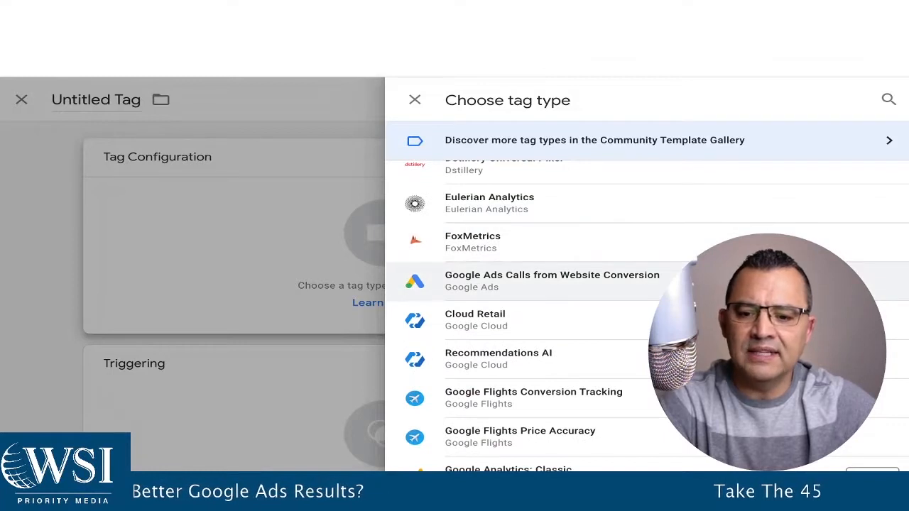
left_click(533, 281)
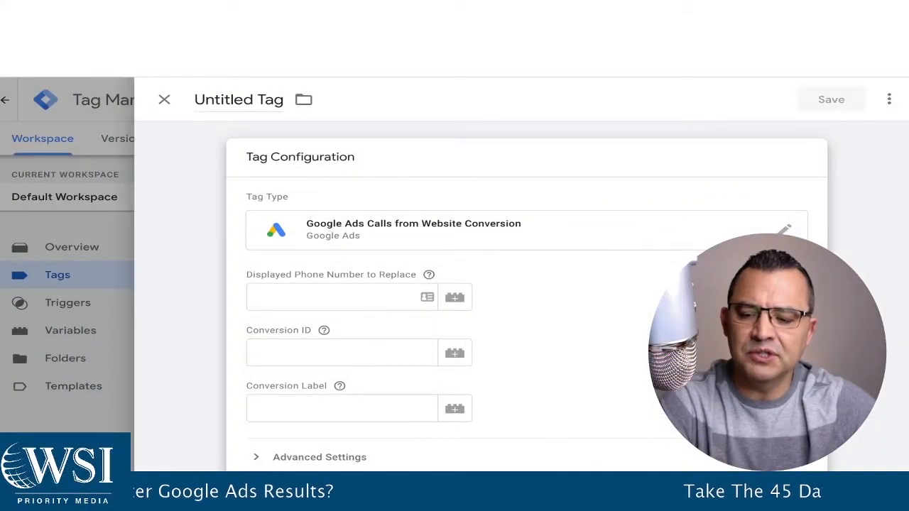
Look up the phone number displayed on the website and enter it, separated by hyphens, as the tag's Displayed Phone Number to Replace
mouse_move(340, 385)
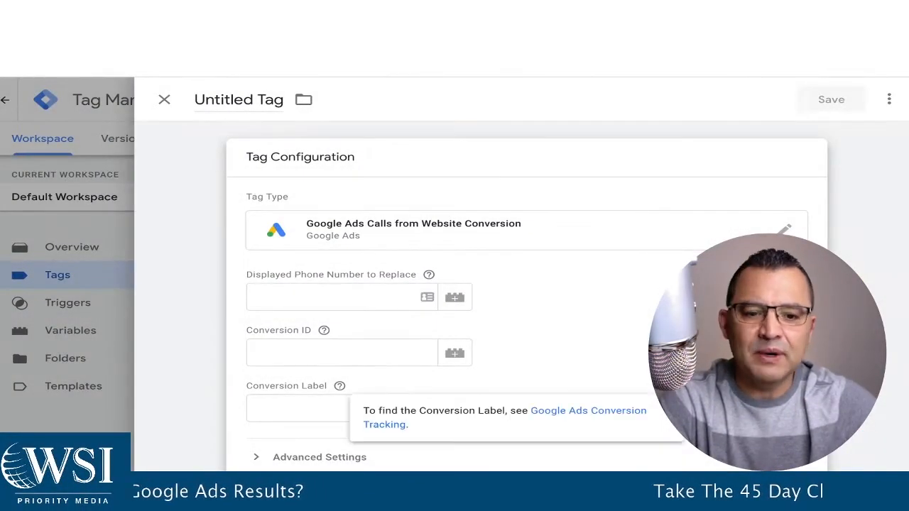
scroll(340, 355, "down", 1)
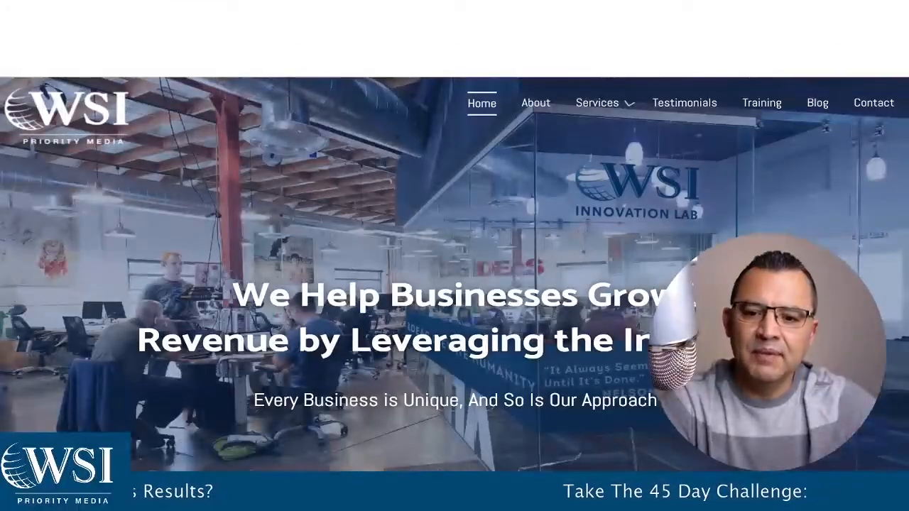
scroll(568, 400, "down", 20)
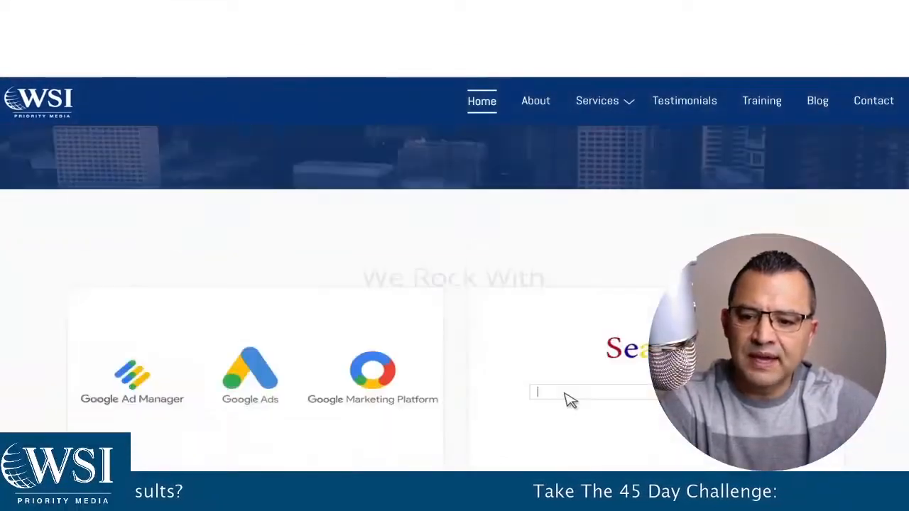
scroll(454, 299, "down", 10)
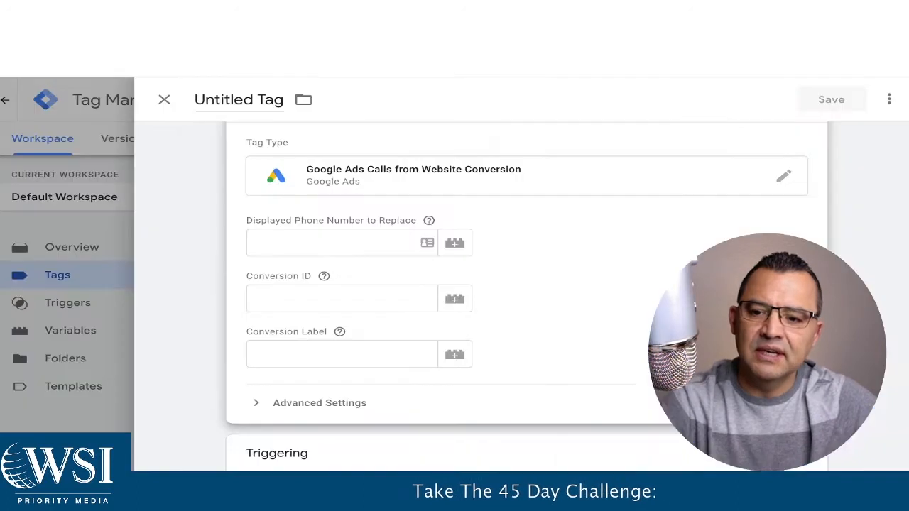
left_click(341, 243)
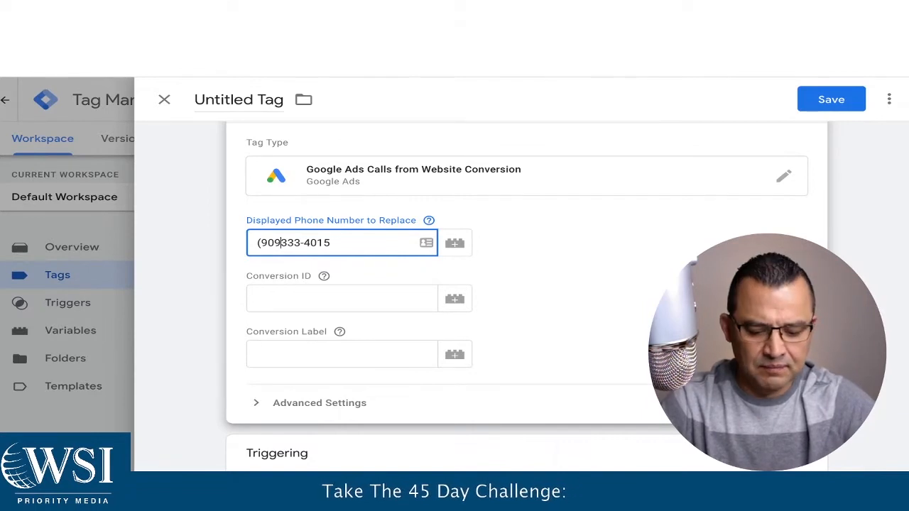
key("Left")
key("Left")
key("Left")
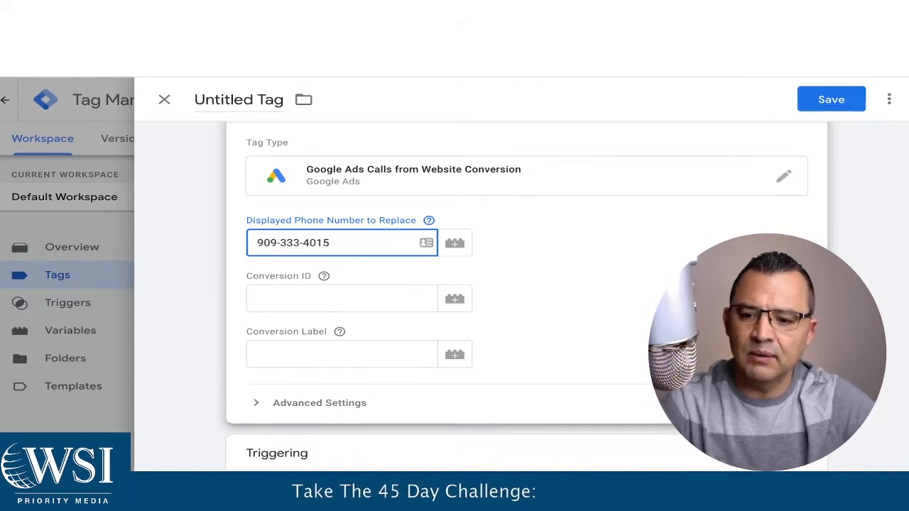
left_click(562, 284)
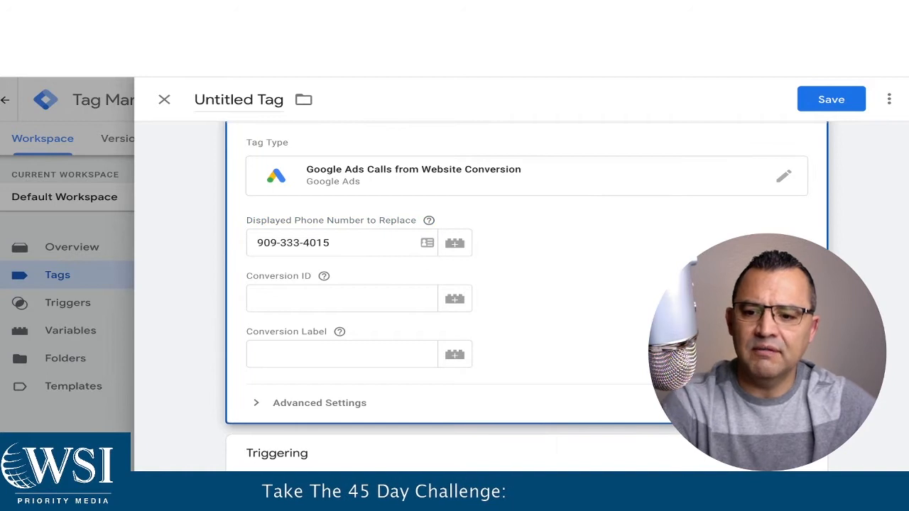
Copy the conversion ID of the Phone Conversion action from Google Ads into the tag's Conversion ID in Tag Manager
left_click(342, 299)
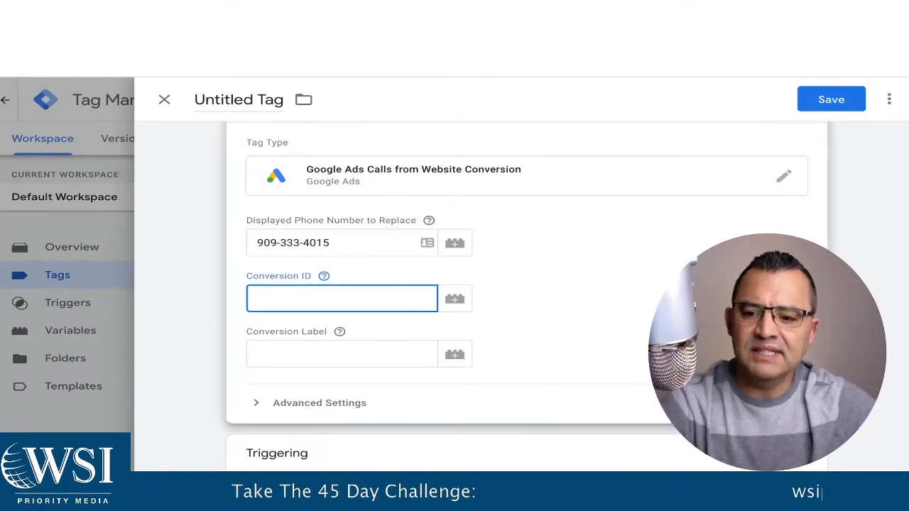
key("ctrl+shift+Tab")
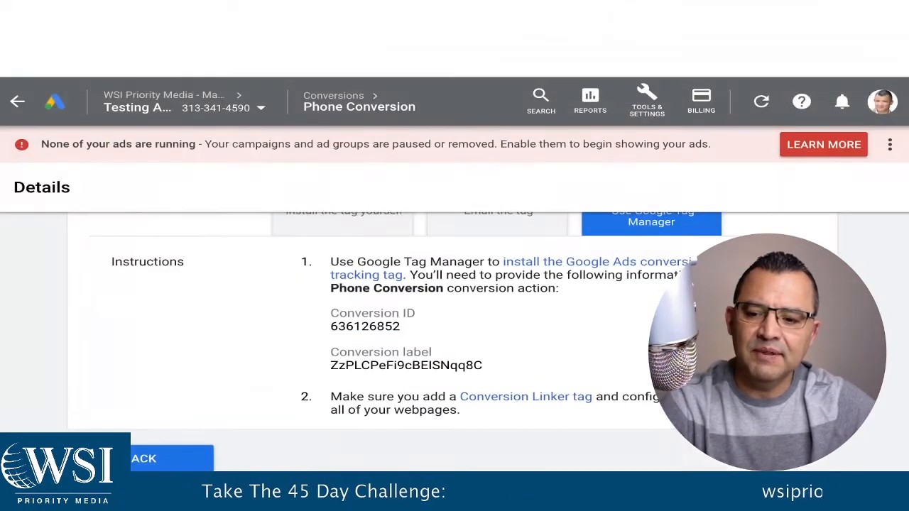
double_click(365, 327)
key("ctrl+c")
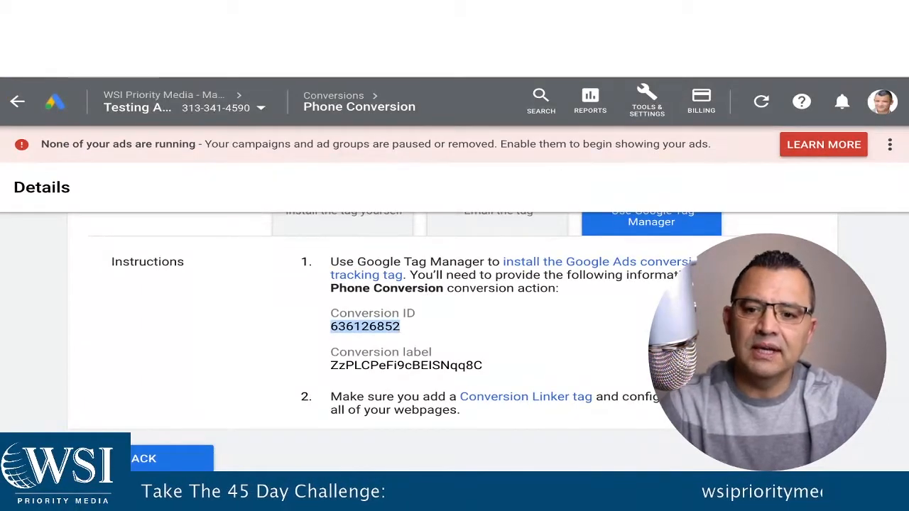
key("ctrl+Tab")
key("ctrl+v")
Copy the conversion label of the Phone Conversion action from Google Ads into the tag's Conversion Label in Tag Manager
key("Tab")
key("Tab")
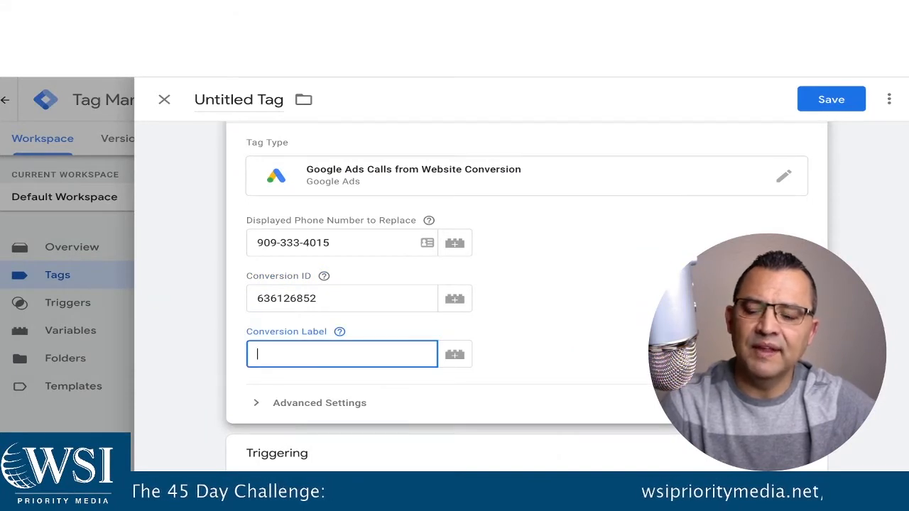
key("ctrl+shift+Tab")
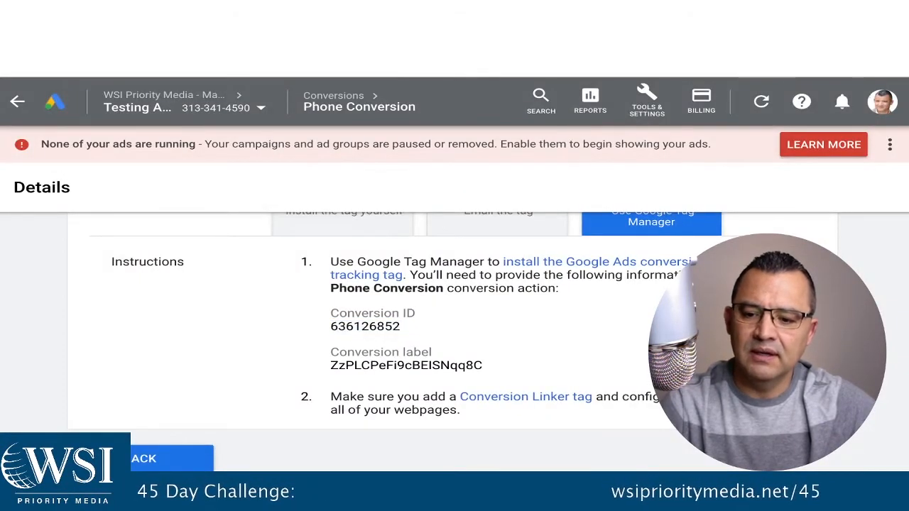
double_click(407, 366)
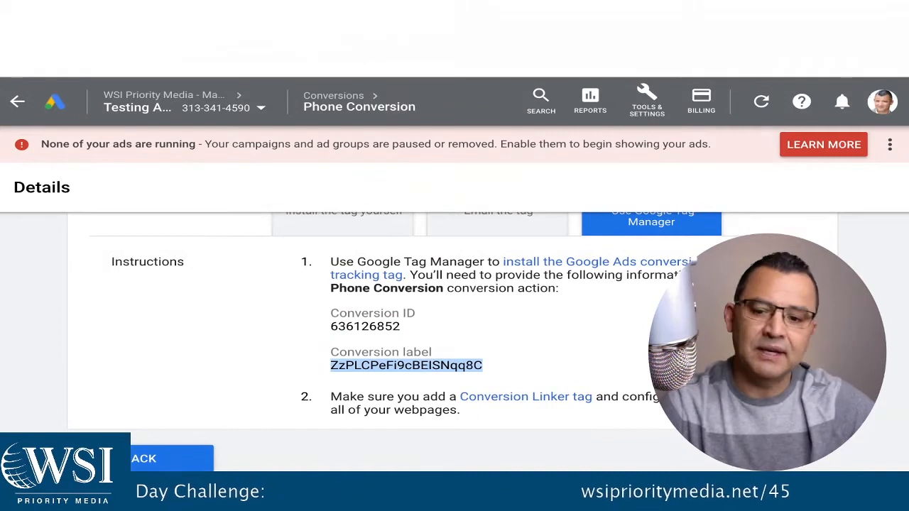
key("ctrl+c")
key("ctrl+Tab")
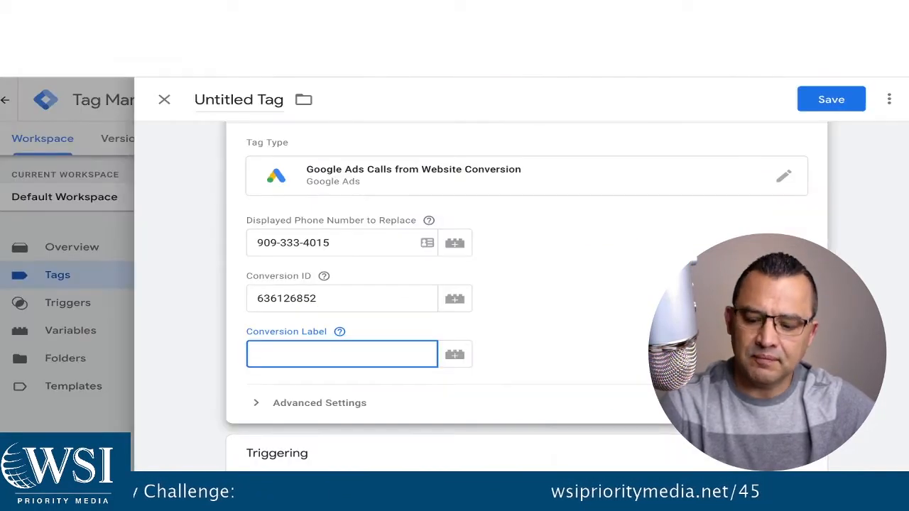
key("ctrl+v")
left_click(554, 305)
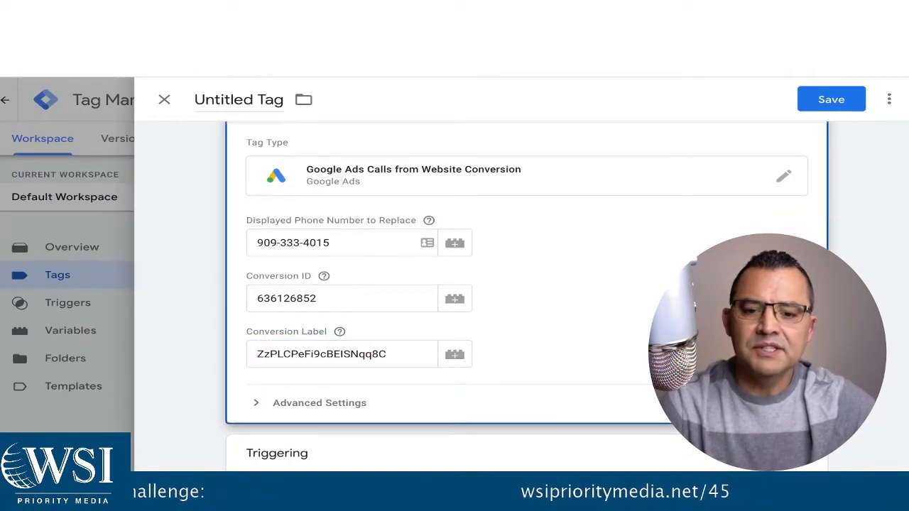
Add the All Pages trigger to the tag and save it with the name Google Ads Calls from Website Conversion
left_click(831, 99)
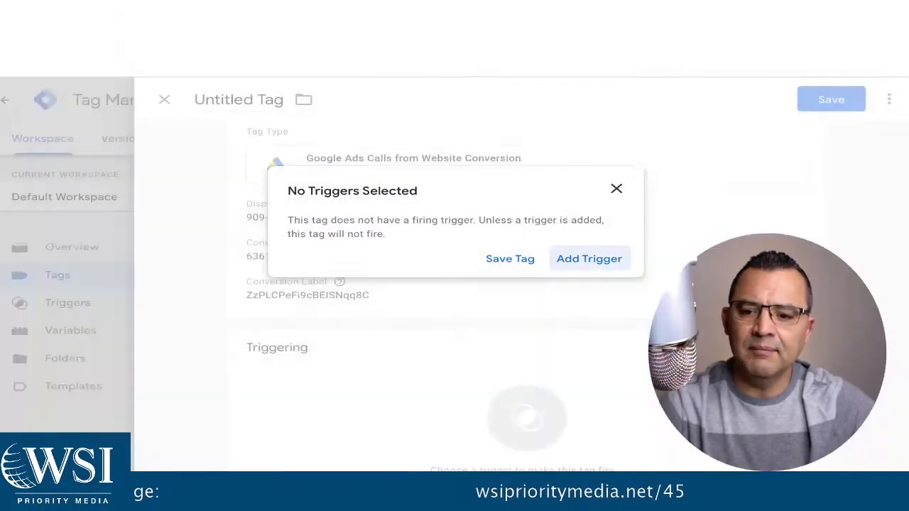
left_click(589, 258)
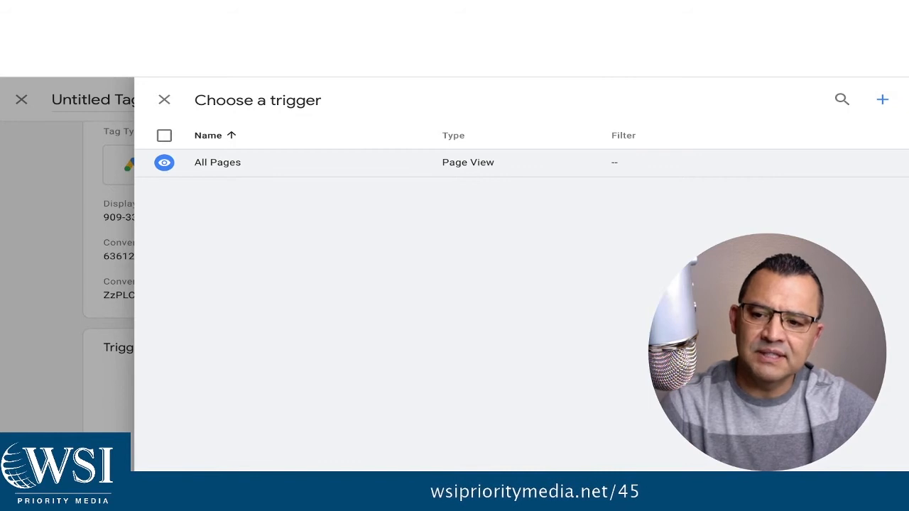
left_click(218, 162)
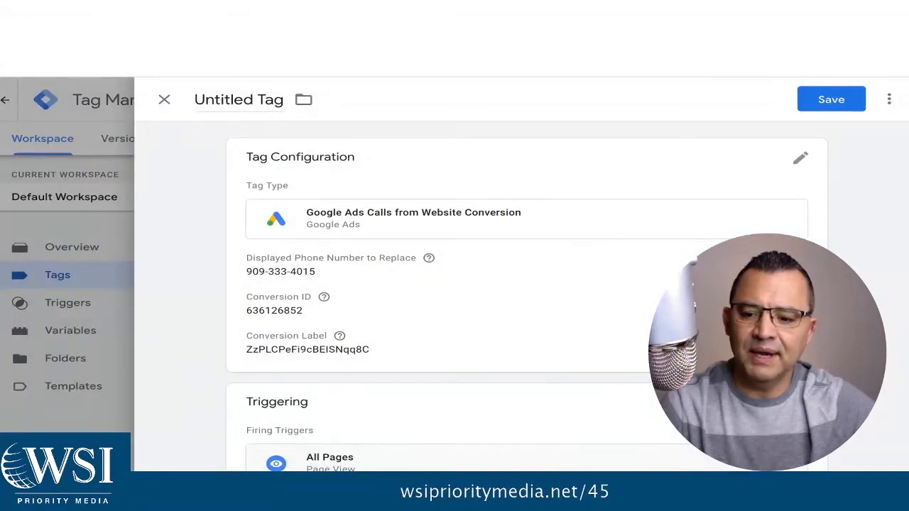
scroll(528, 245, "down", 1)
left_click(831, 100)
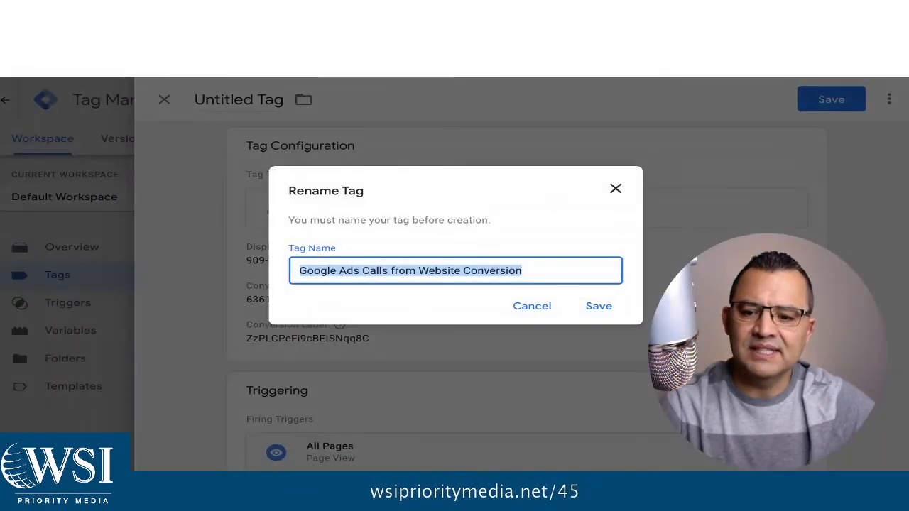
left_click(599, 306)
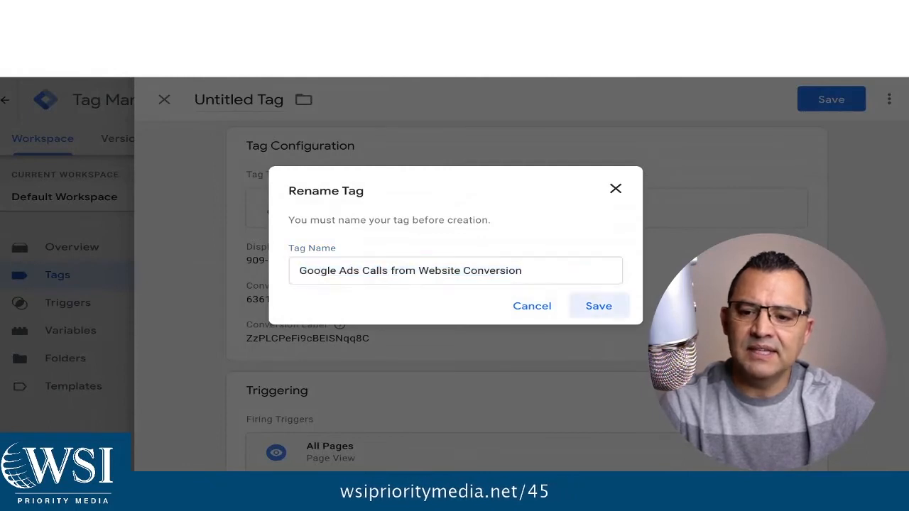